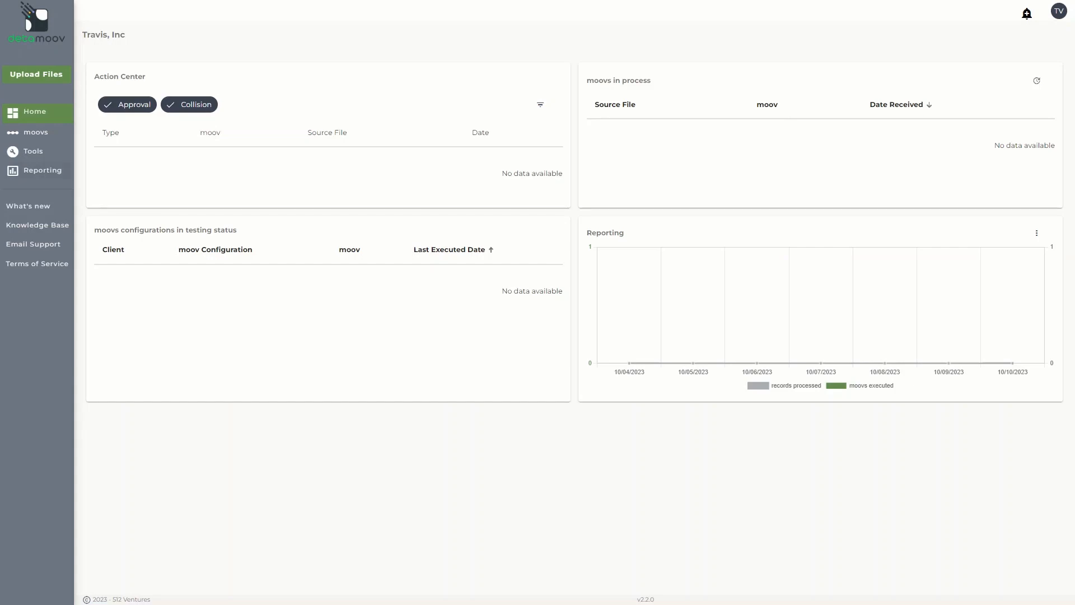
# Add the recommended Accounting/General Ledger moov "IIF (tab delimited) to QuickBooks Online" to the account's moovs
pyautogui.click(35, 132)
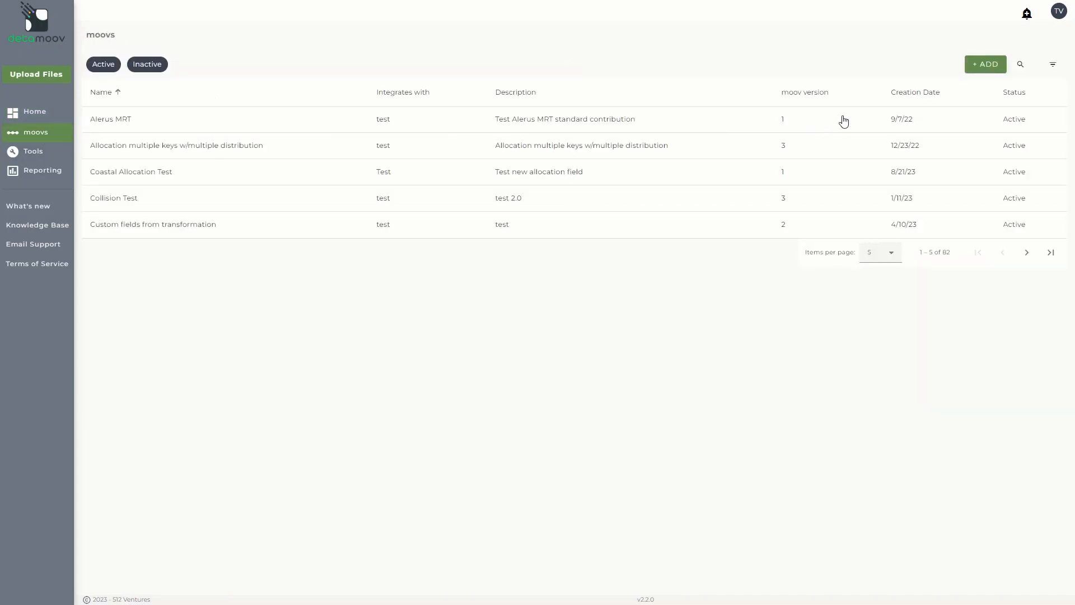
pyautogui.click(975, 66)
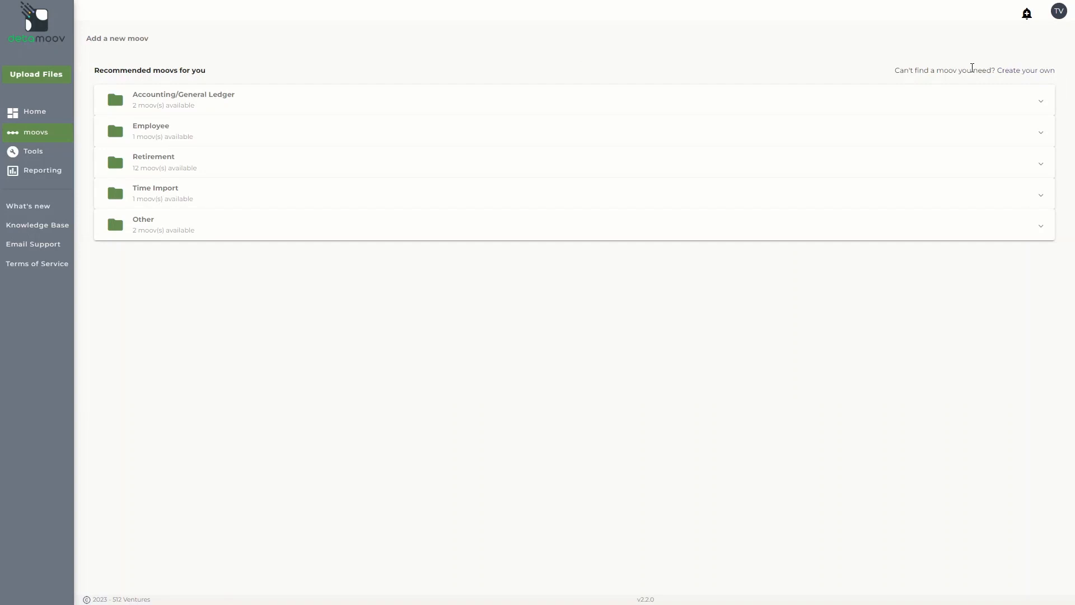
pyautogui.click(830, 99)
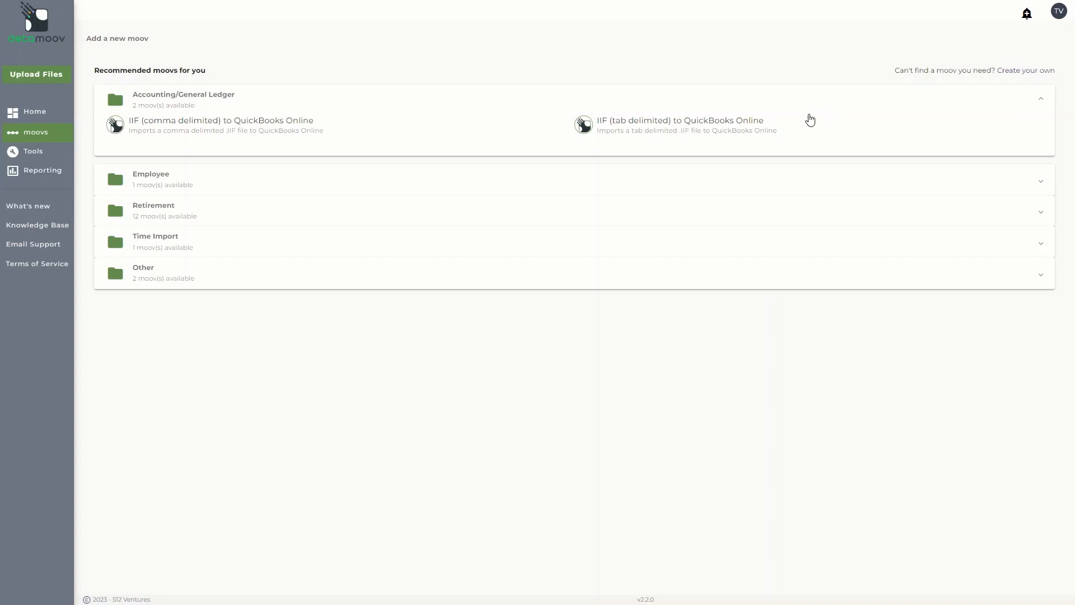
pyautogui.click(744, 132)
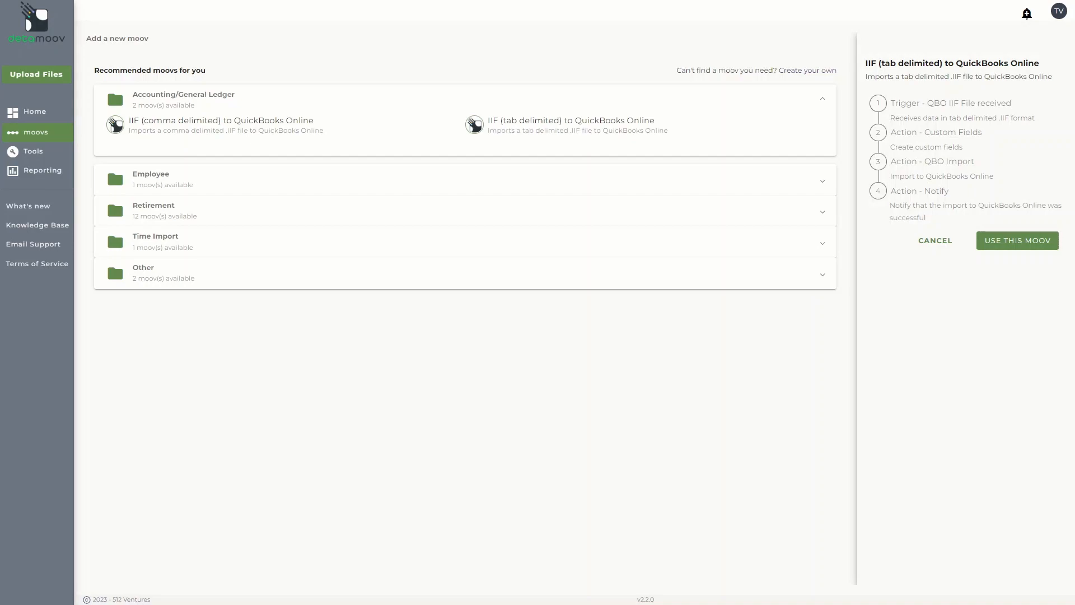
pyautogui.click(1018, 245)
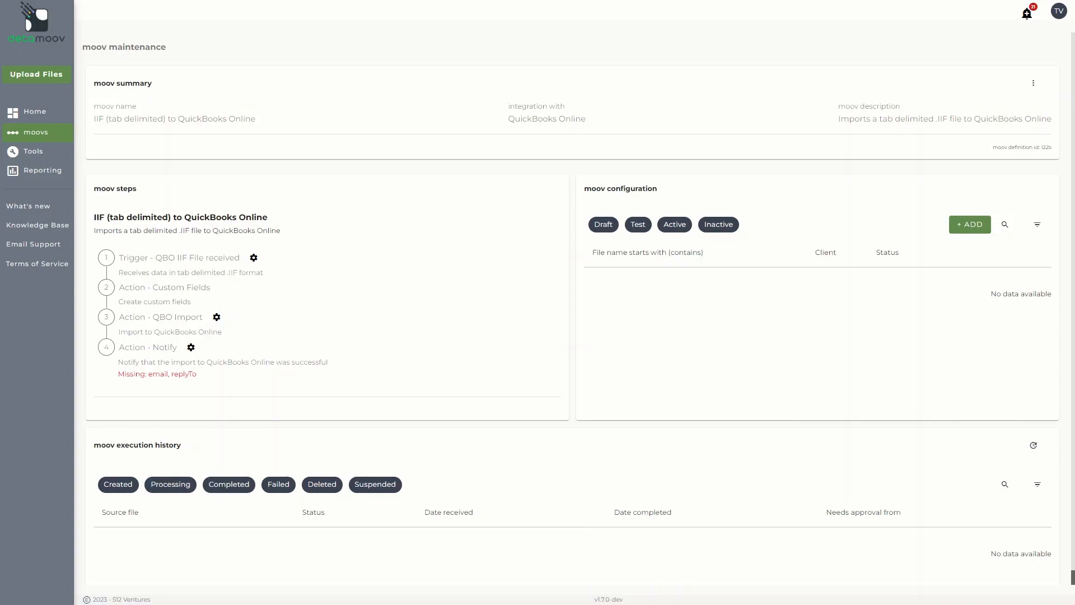
# Turn off default parameters for the Notify action, enter two recipient email addresses and a reply-to email, and save the changes
pyautogui.click(191, 348)
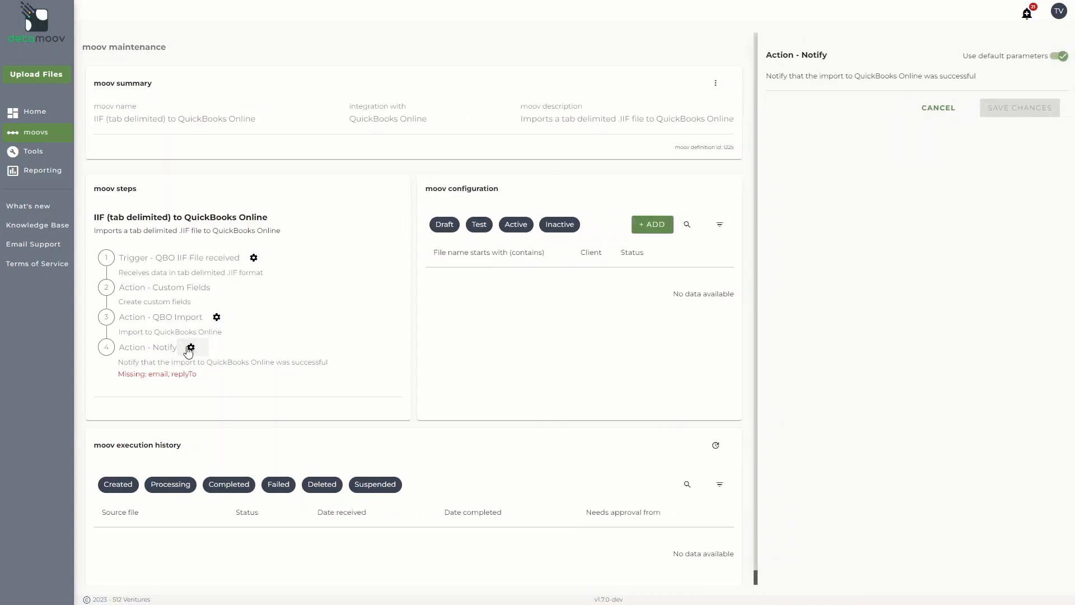
pyautogui.click(1057, 59)
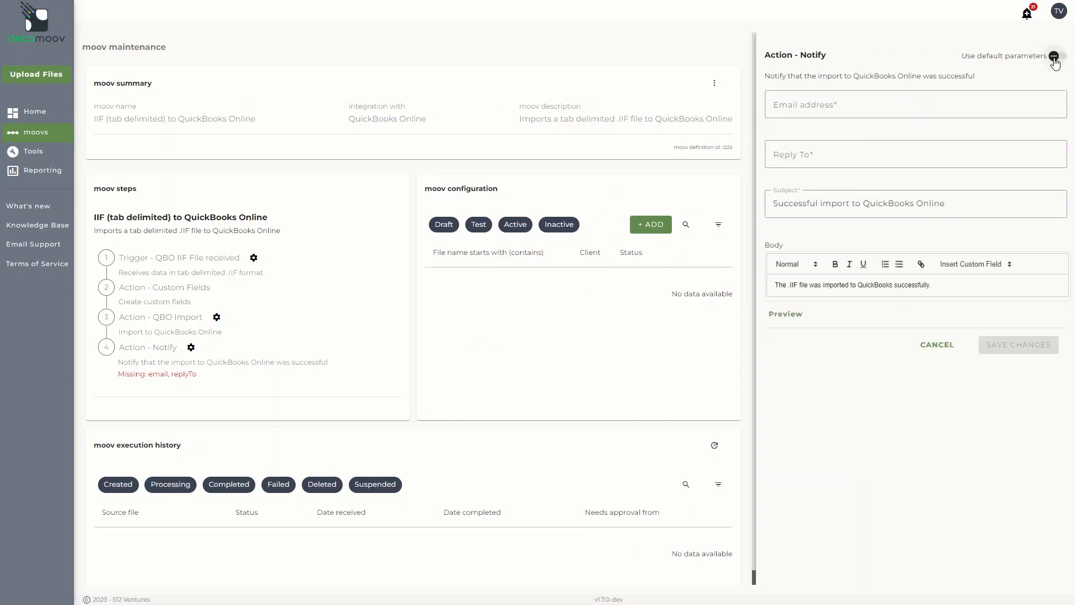
pyautogui.click(973, 114)
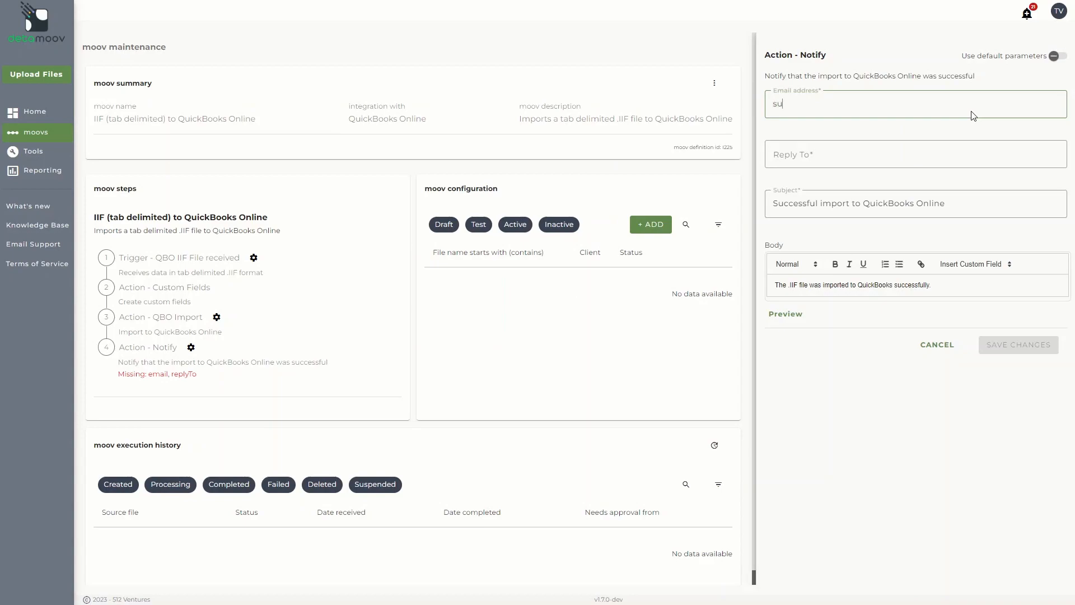
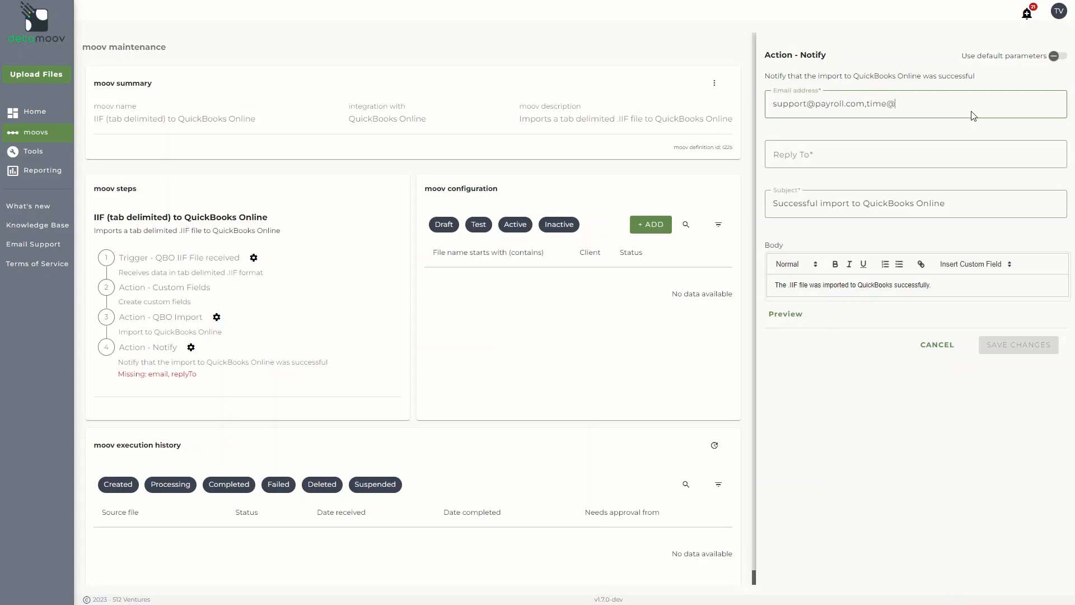
pyautogui.press('Tab')
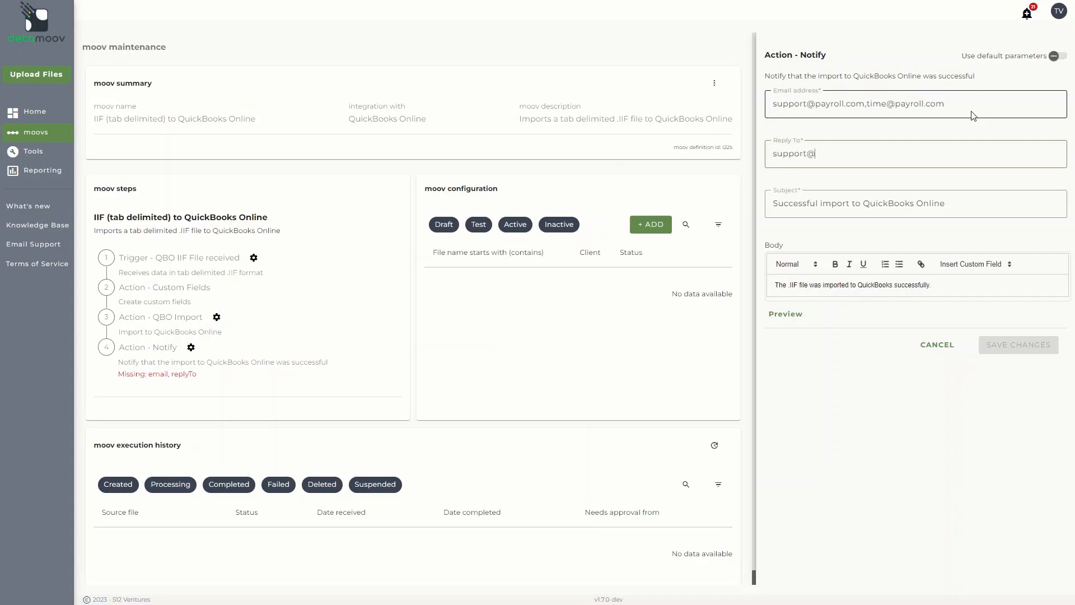
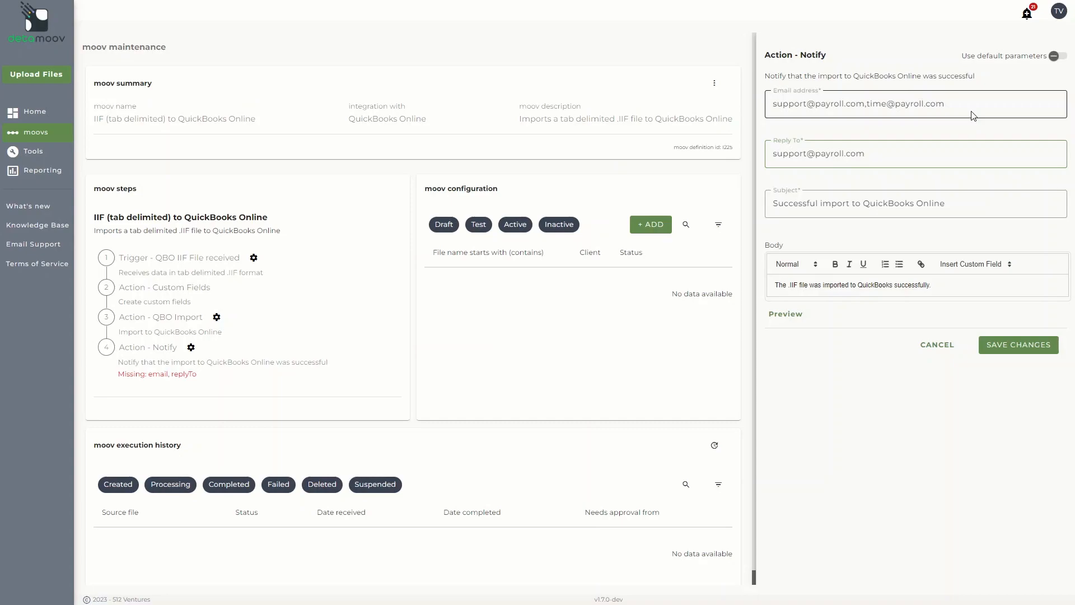
pyautogui.click(1024, 350)
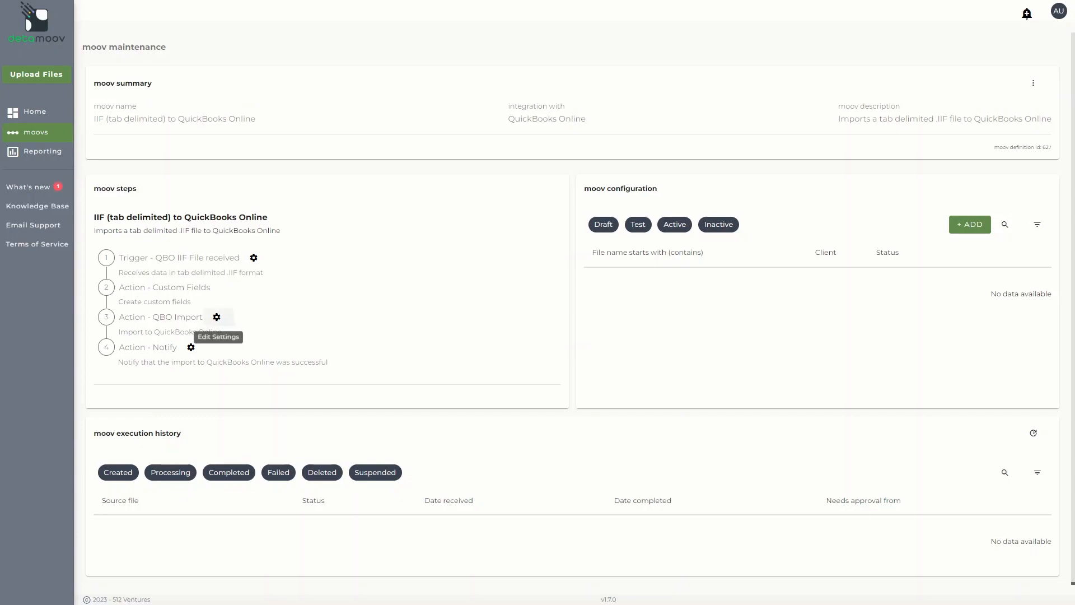
# Turn off default parameters for the QBO Import action and save its settings with the report email fields blank
pyautogui.click(218, 319)
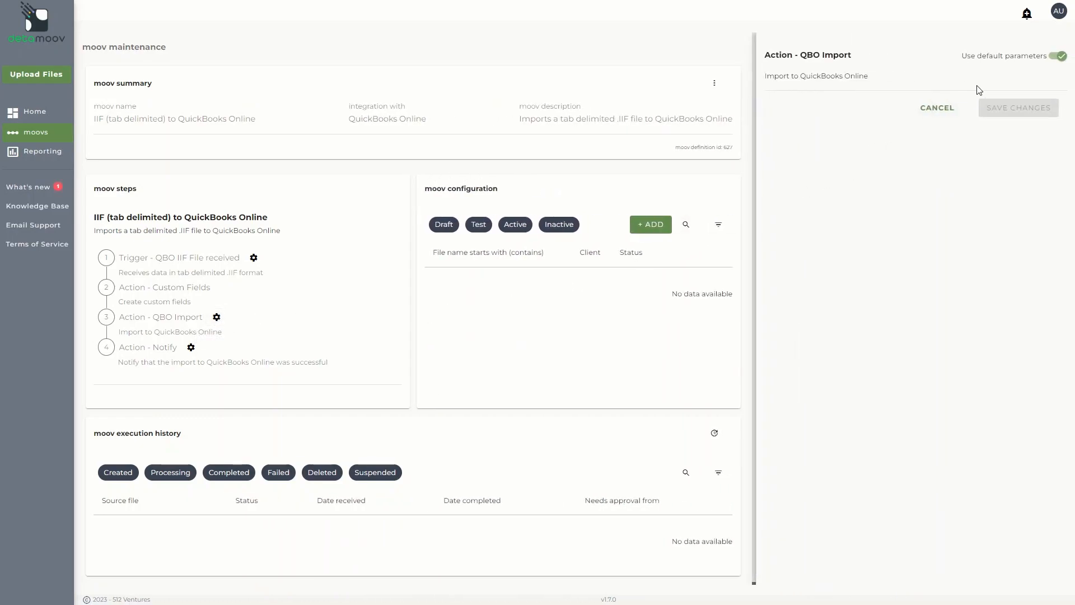
pyautogui.click(1061, 57)
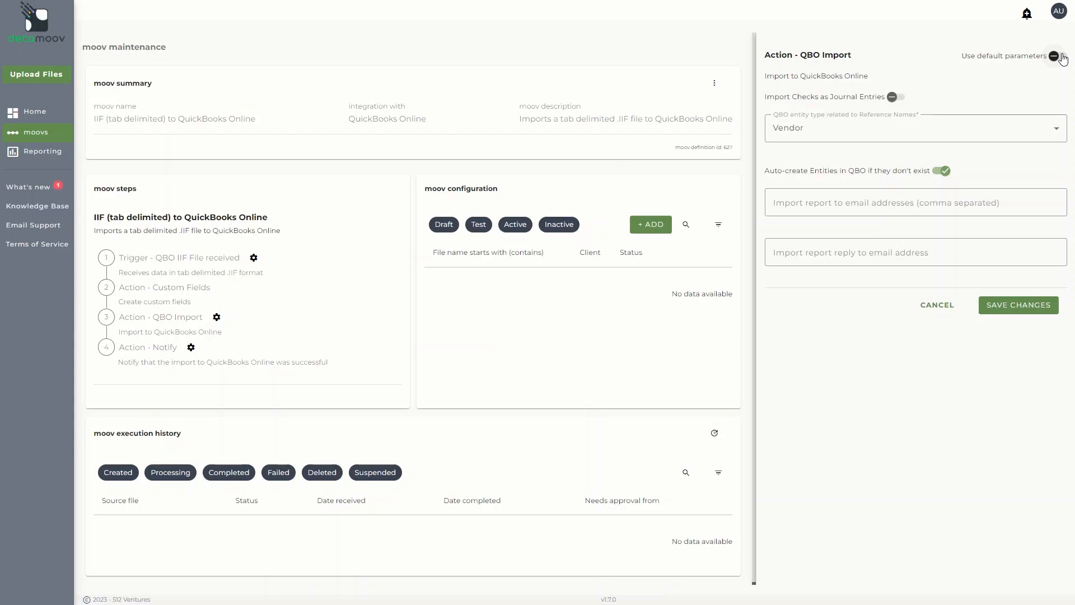
pyautogui.click(950, 201)
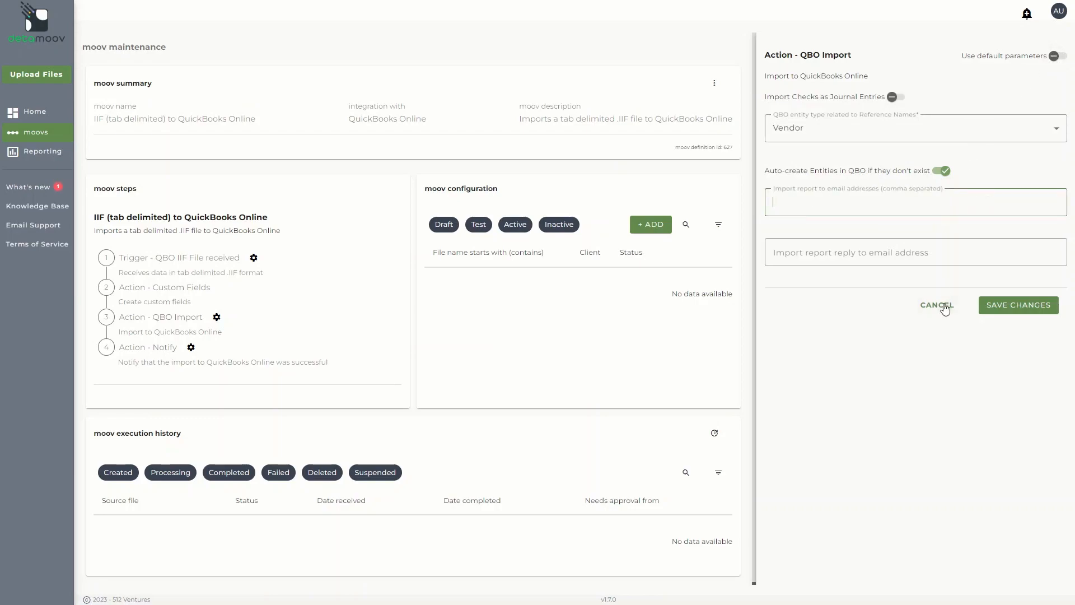
pyautogui.click(1016, 305)
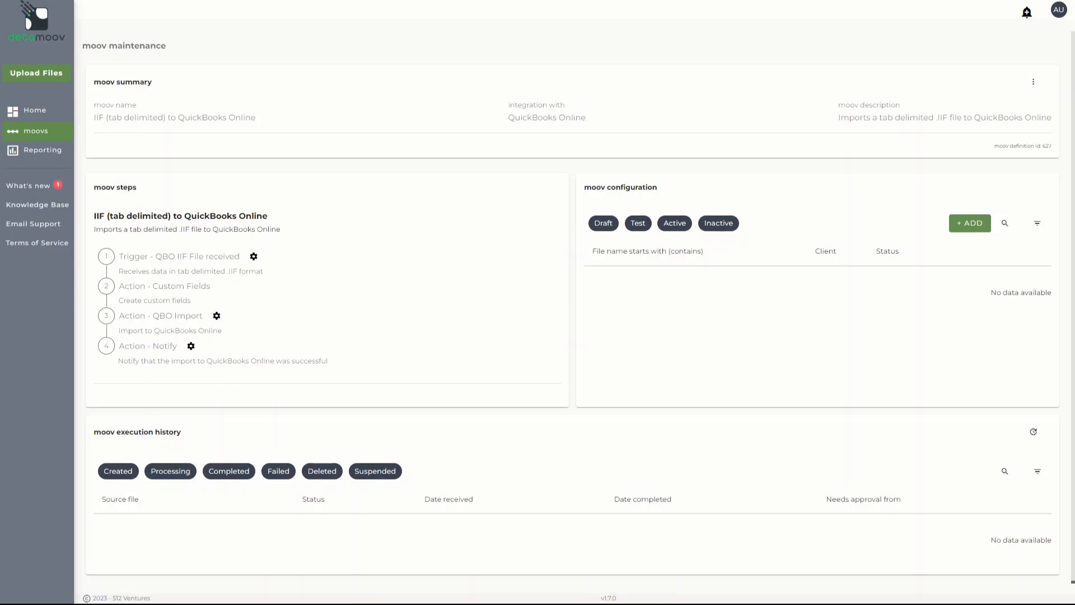
# Start a new moov configuration and add "789 - XYZ Company" as its new client/entity
pyautogui.click(971, 224)
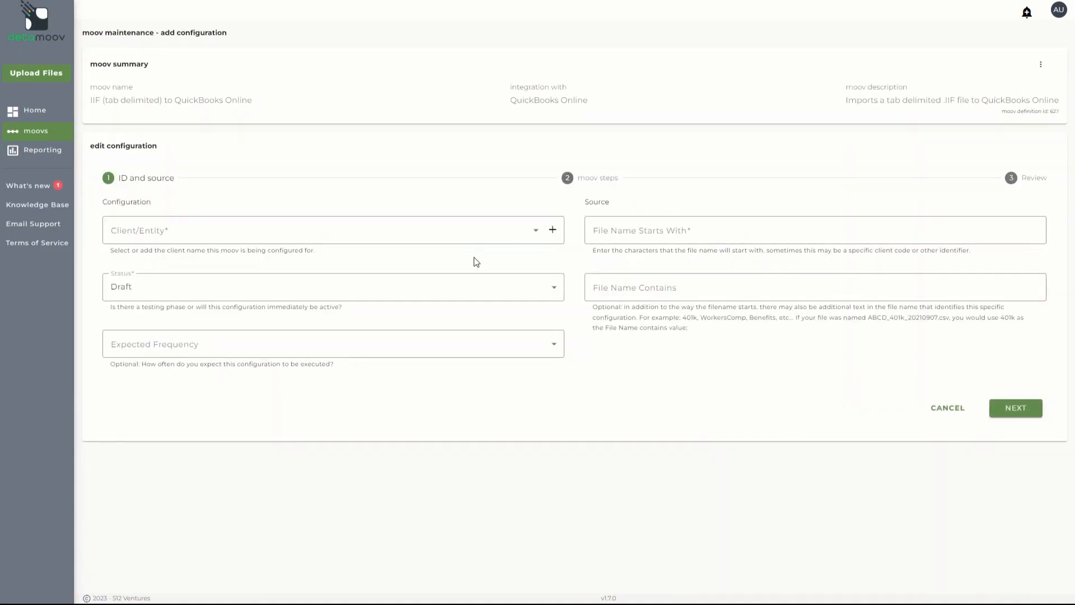
pyautogui.click(536, 235)
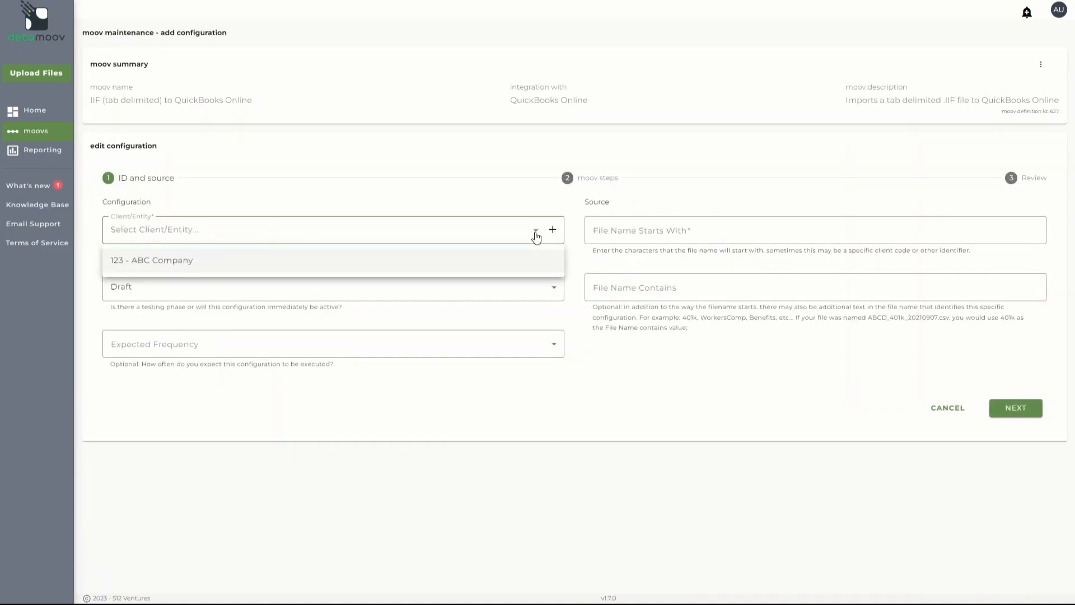
pyautogui.click(554, 234)
pyautogui.click(554, 233)
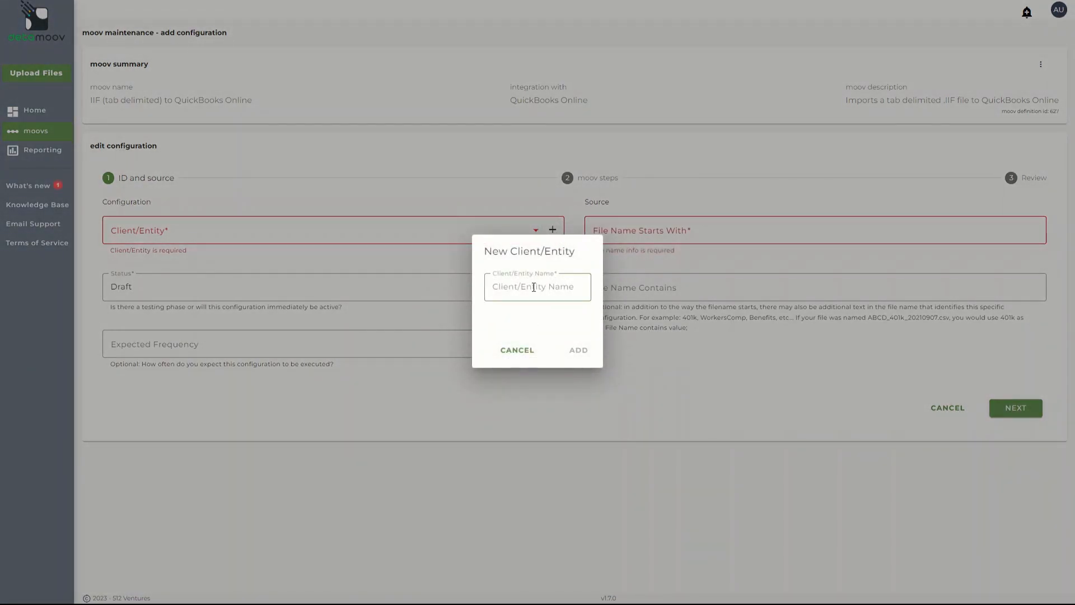
pyautogui.write('789 - XYZ Company')
pyautogui.click(580, 351)
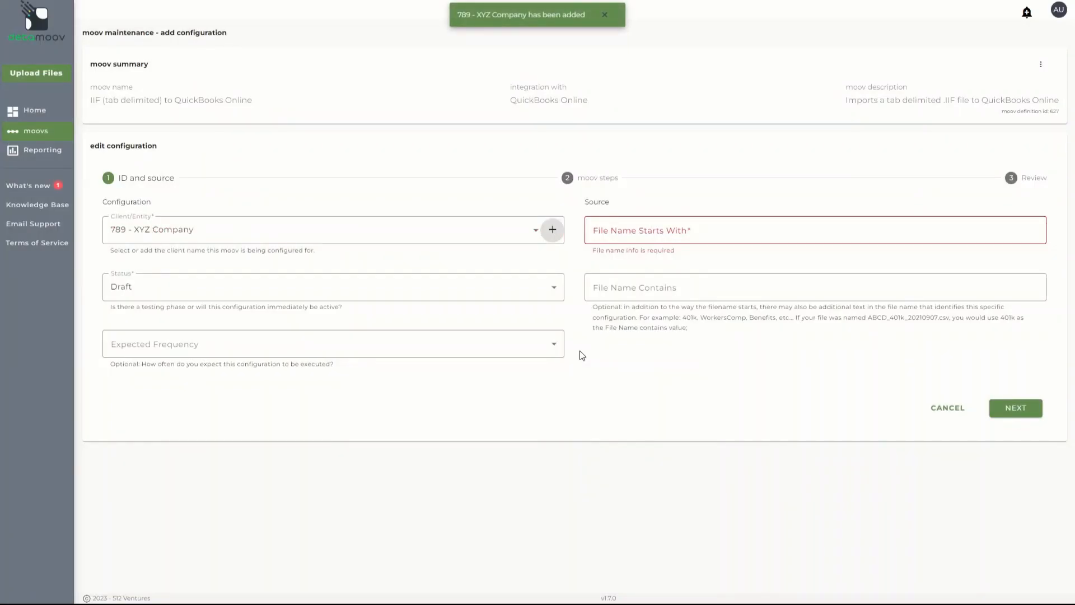
# Set the configuration's status to Active and its expected frequency to Bi-Weekly
pyautogui.click(536, 288)
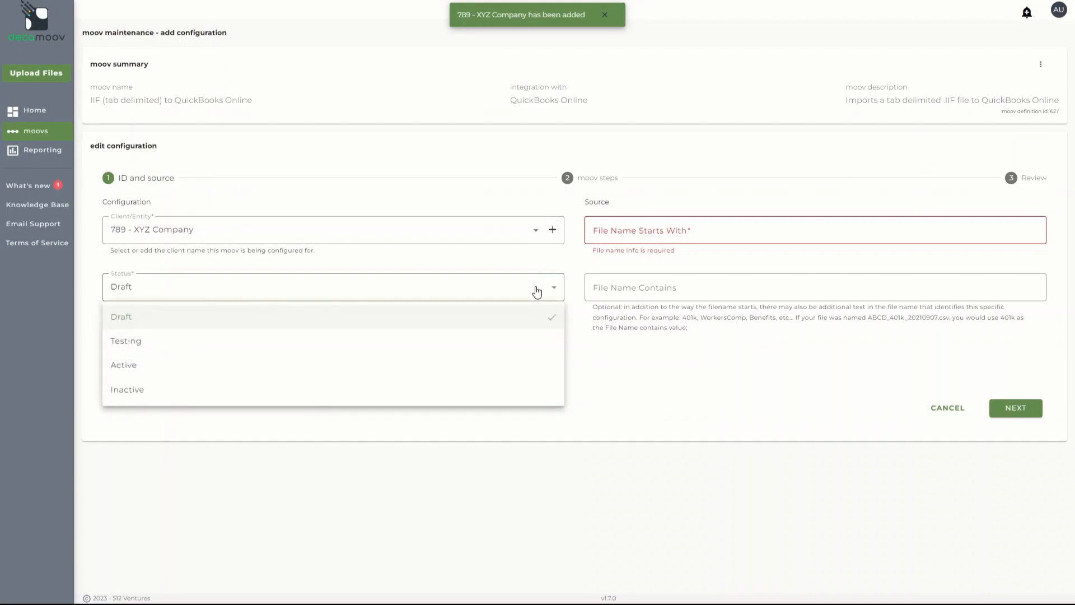
pyautogui.click(483, 364)
pyautogui.click(484, 354)
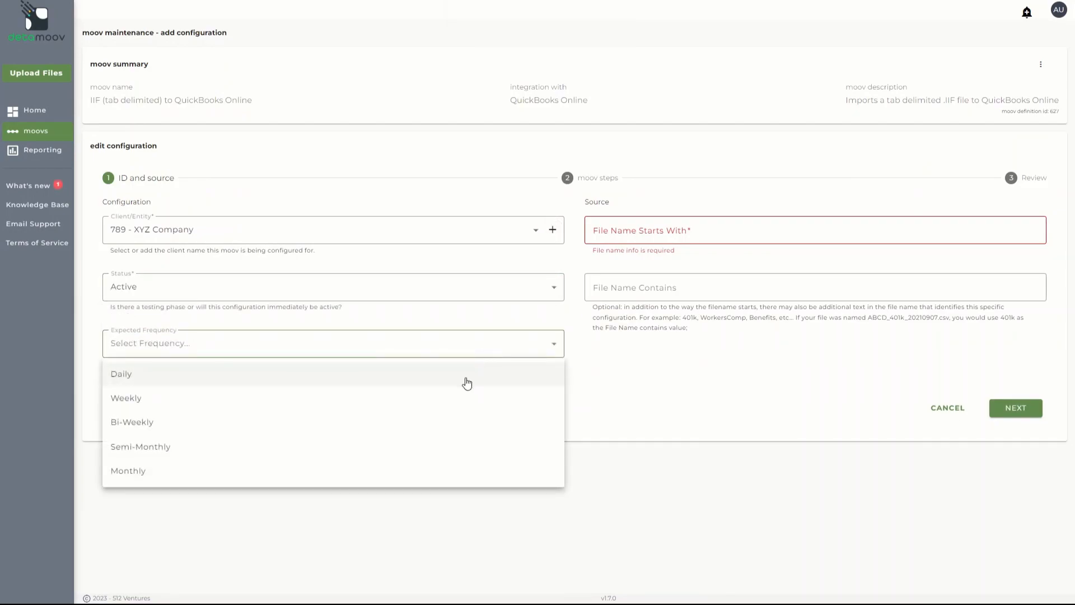
pyautogui.click(456, 421)
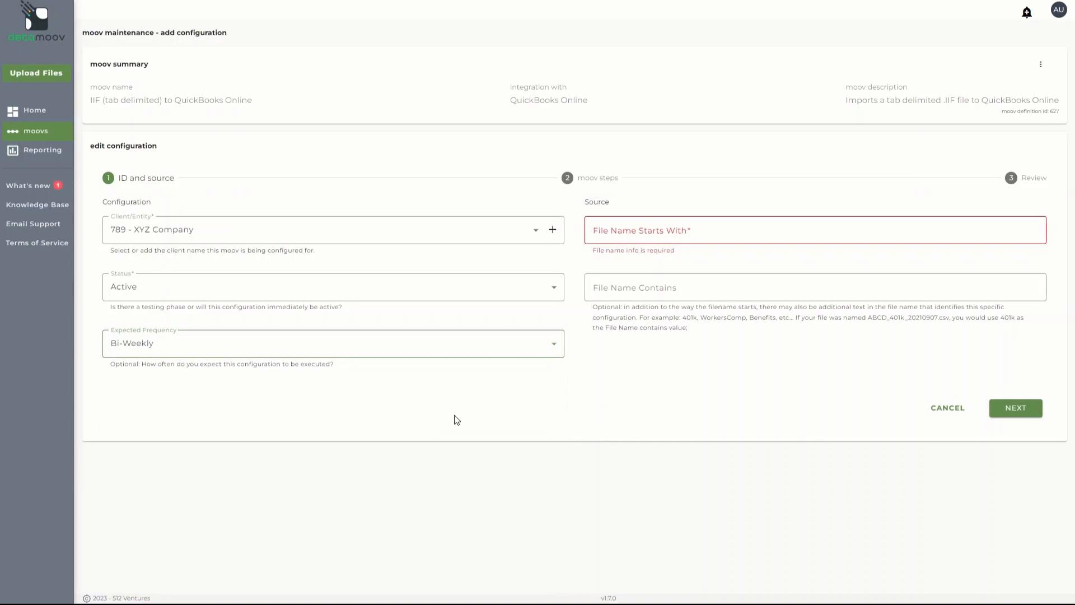
# Set the source file name to start with 789 and contain IIF, and continue to the moov steps
pyautogui.click(660, 229)
pyautogui.write('789')
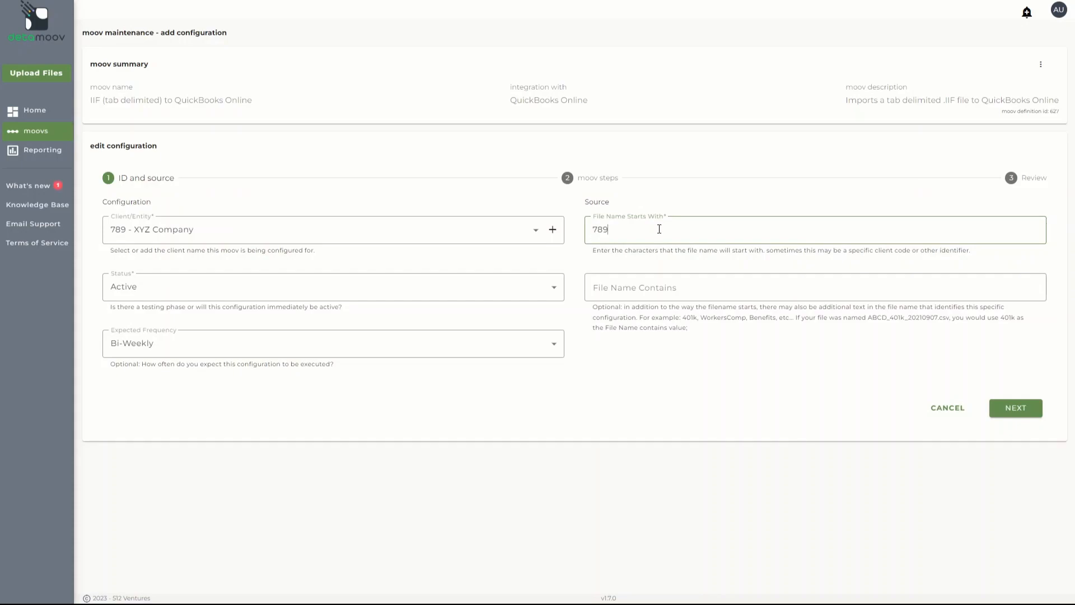
pyautogui.click(661, 284)
pyautogui.write('IIF')
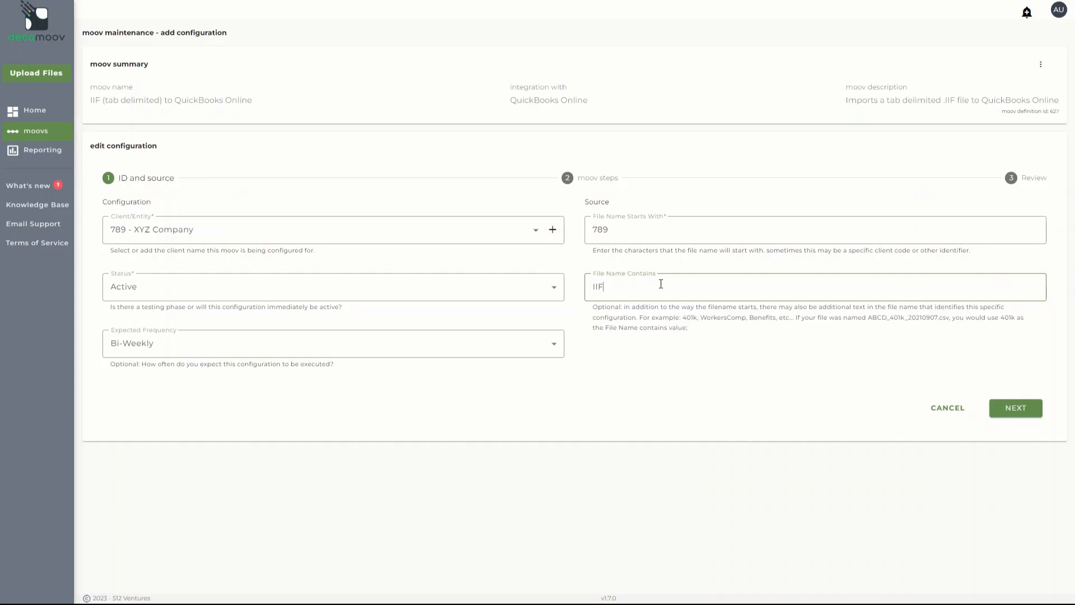
pyautogui.click(1017, 408)
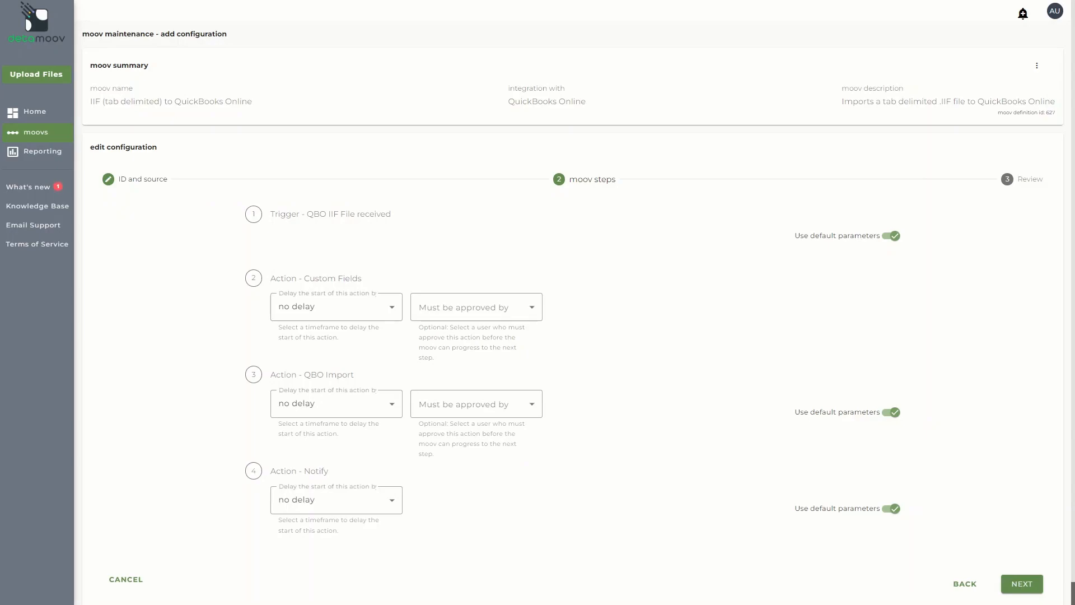
# Turn off default parameters for the configuration's QBO Import and Notify actions
pyautogui.click(891, 413)
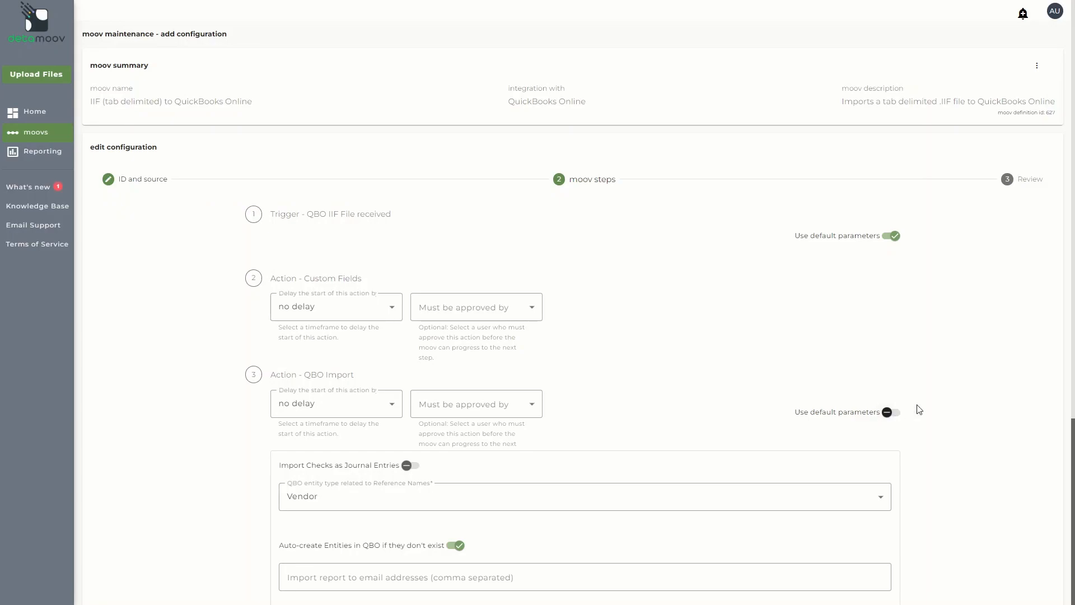
pyautogui.scroll(-5, 919, 410)
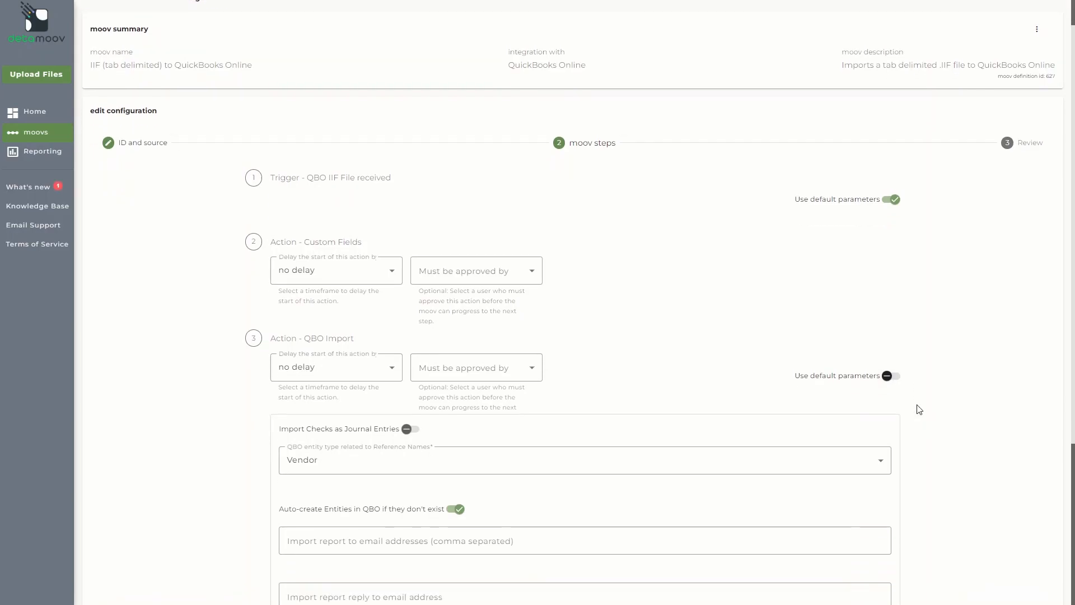
pyautogui.click(894, 484)
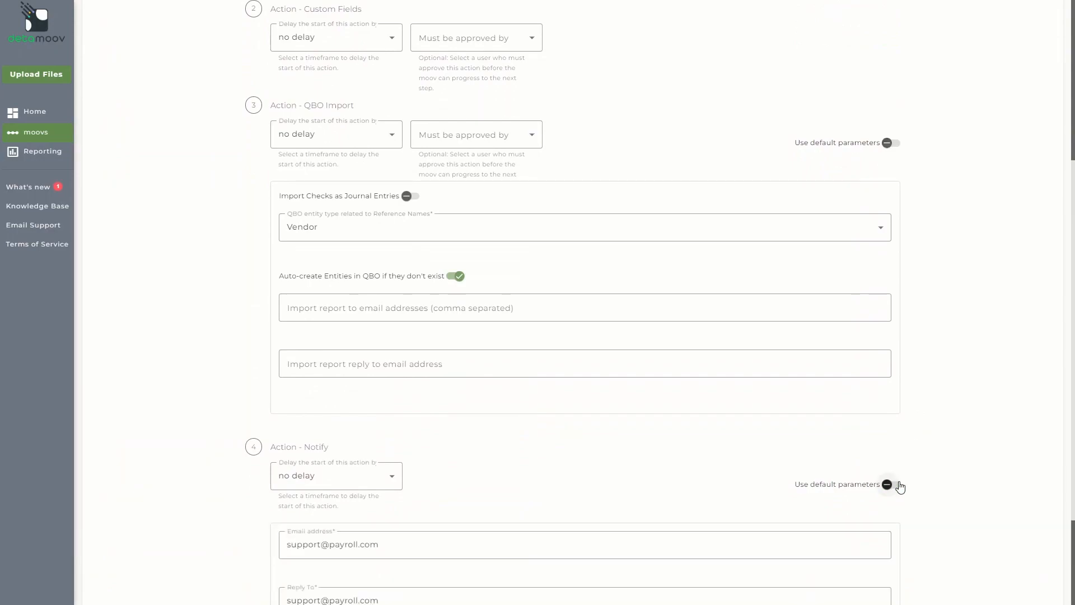
# Append the client's email address to the Notify action's recipients, and save the configuration from the review stage
pyautogui.scroll(-1, 768, 547)
pyautogui.click(469, 502)
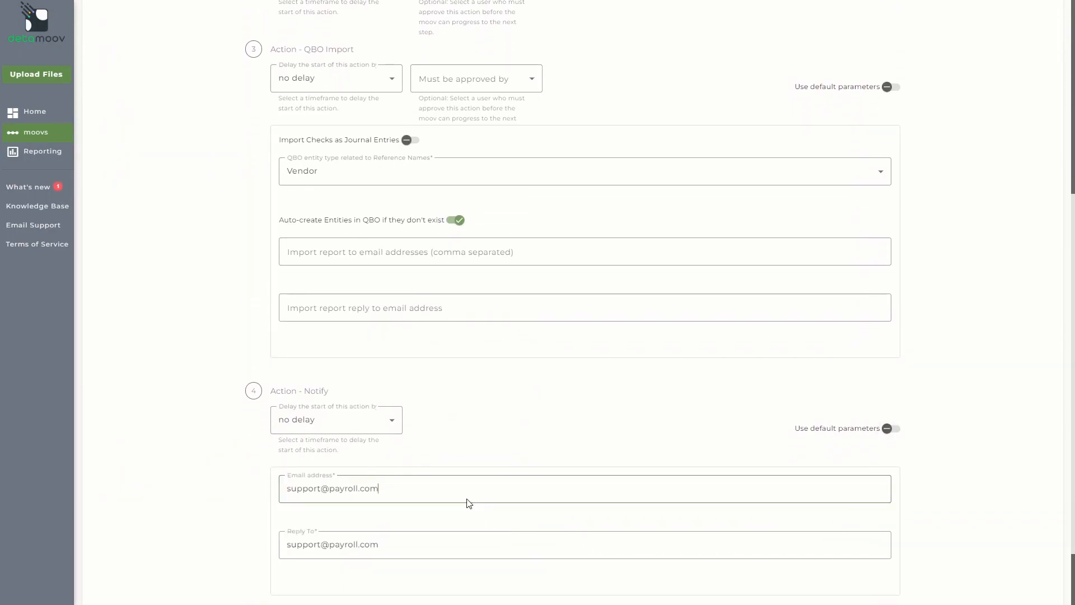
pyautogui.write(',client@client.com')
pyautogui.scroll(-3, 902, 367)
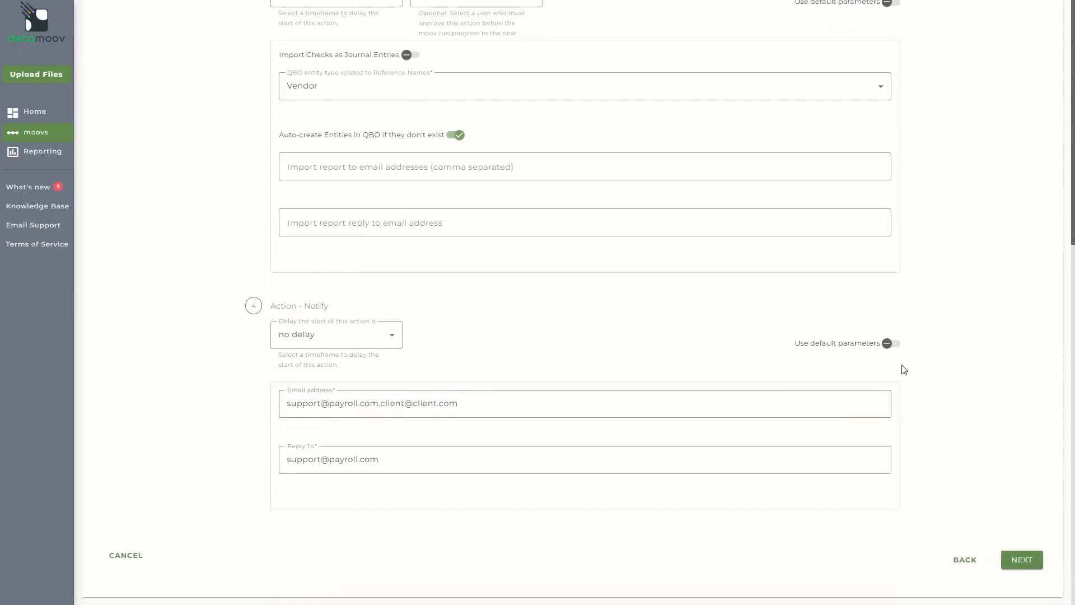
pyautogui.click(1020, 559)
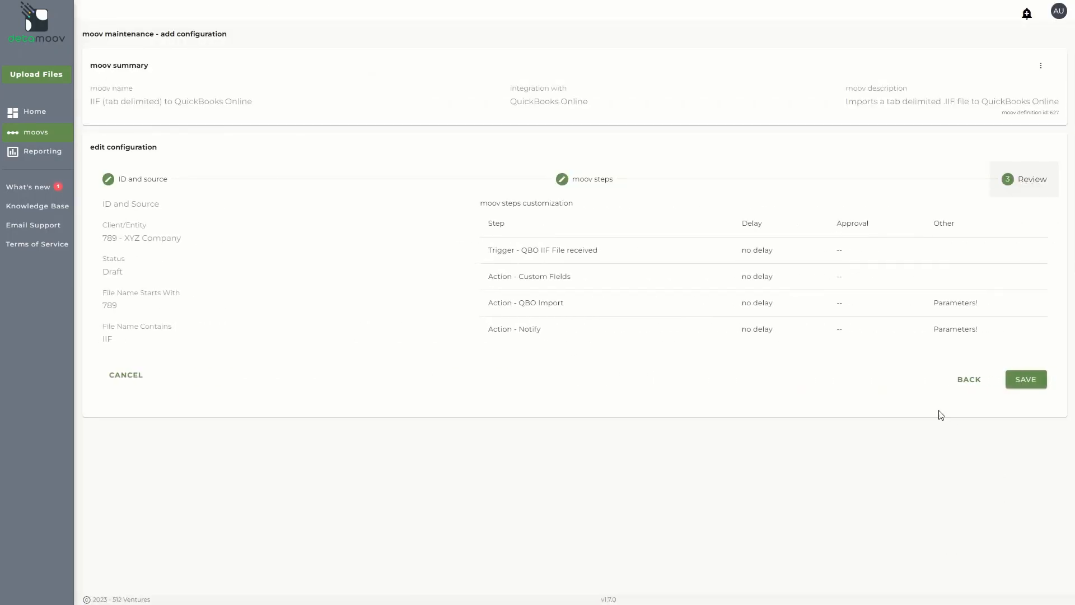
pyautogui.click(1025, 381)
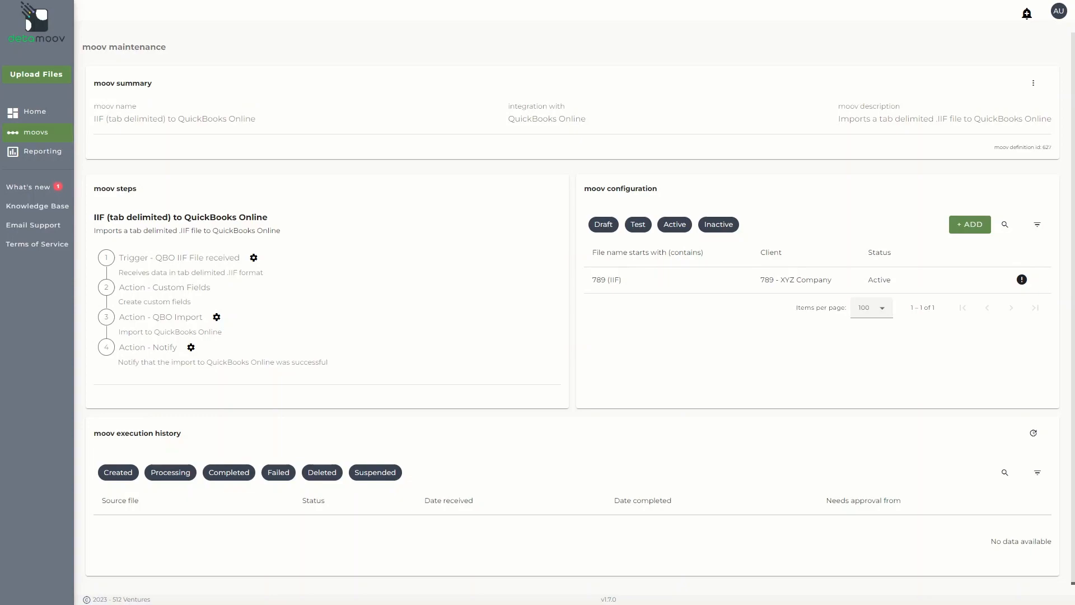
# Copy the external file upload link of the 789 - XYZ Company configuration
pyautogui.moveTo(928, 280)
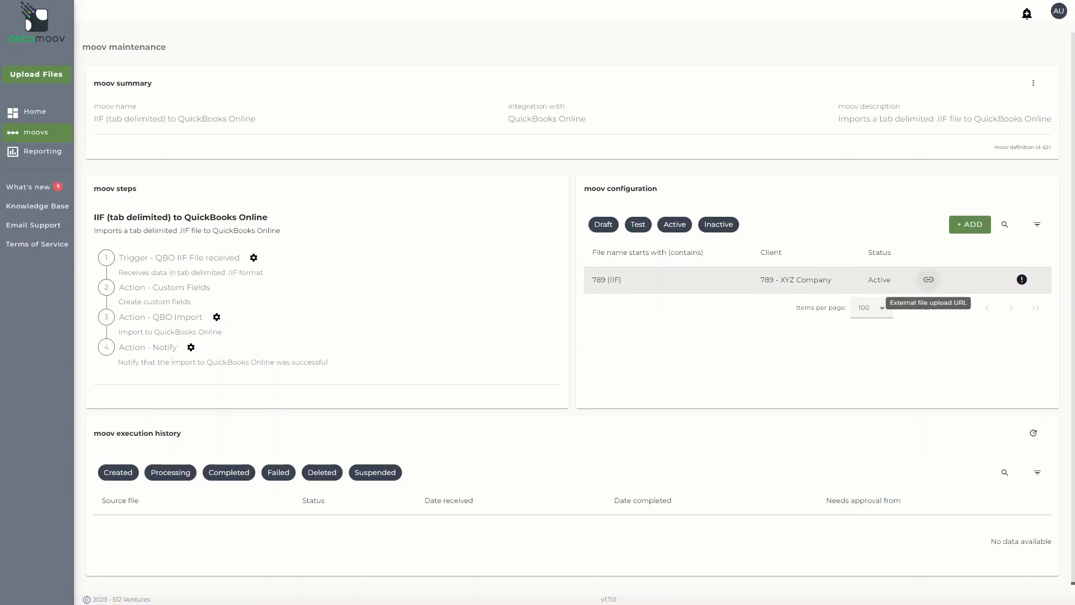
pyautogui.click(928, 280)
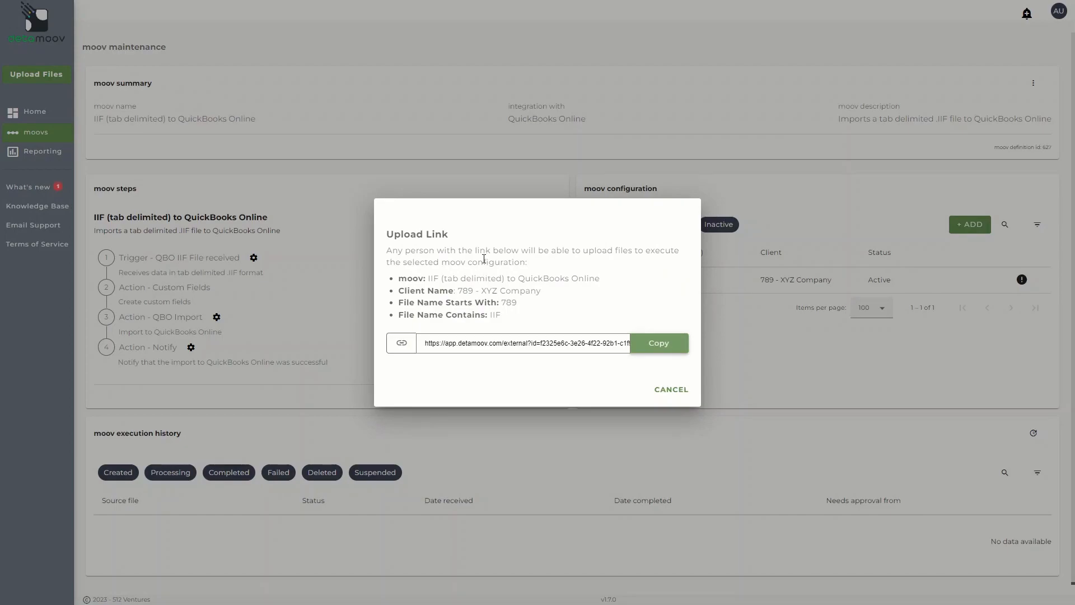
pyautogui.click(658, 346)
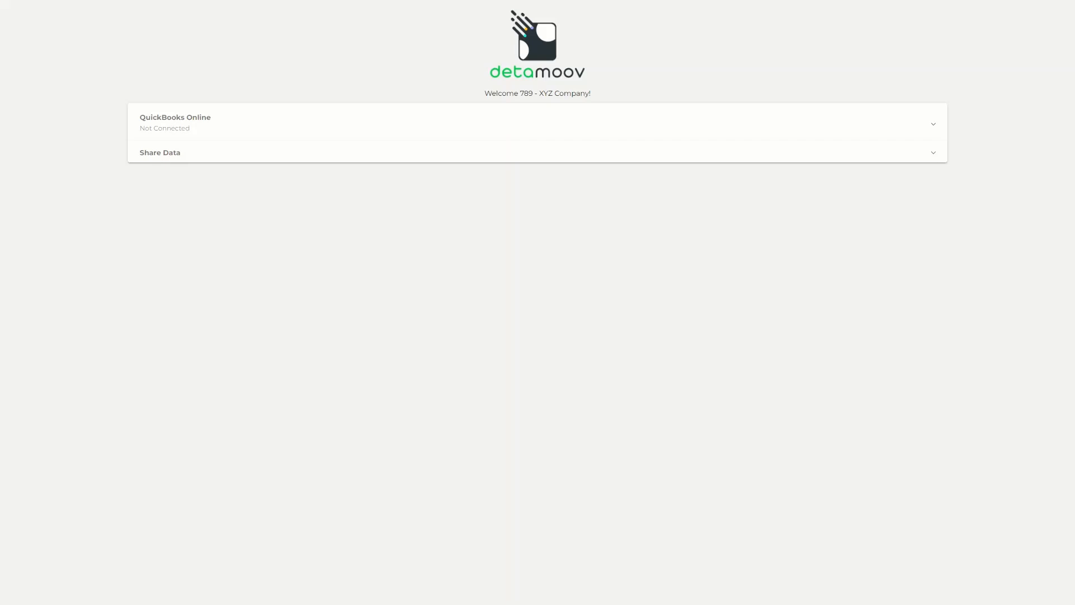
# Connect QuickBooks Online to detamoov from the client's upload page and expand its connection details
pyautogui.click(286, 134)
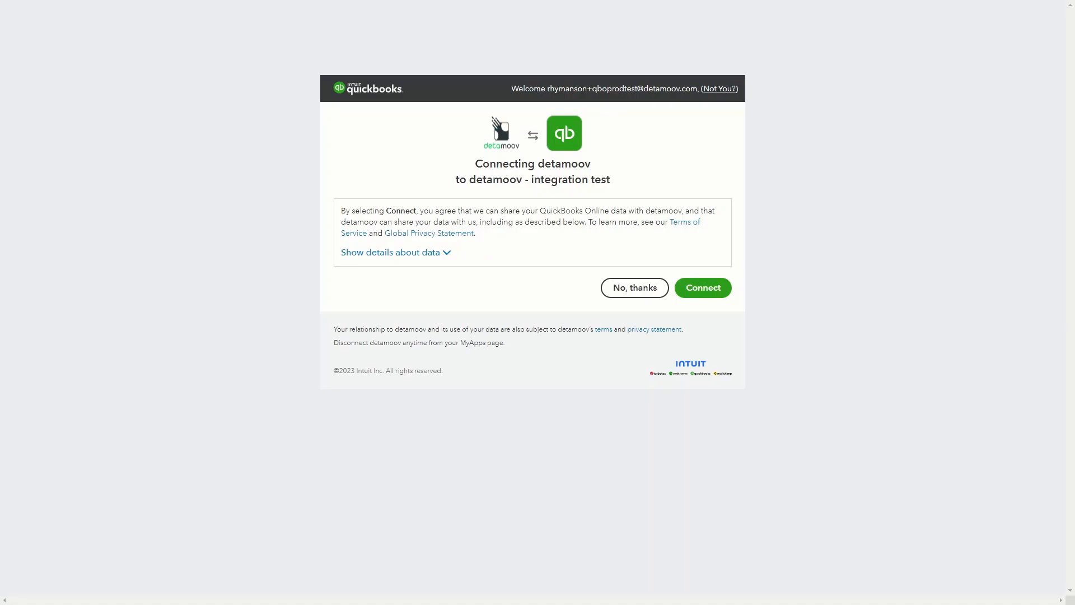
pyautogui.click(704, 287)
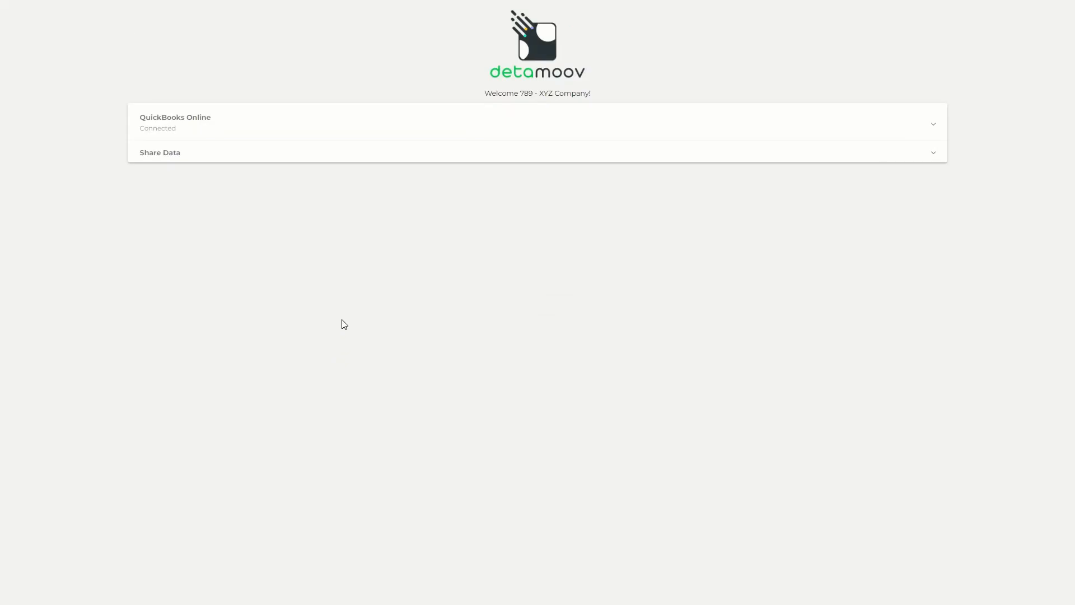
pyautogui.click(370, 122)
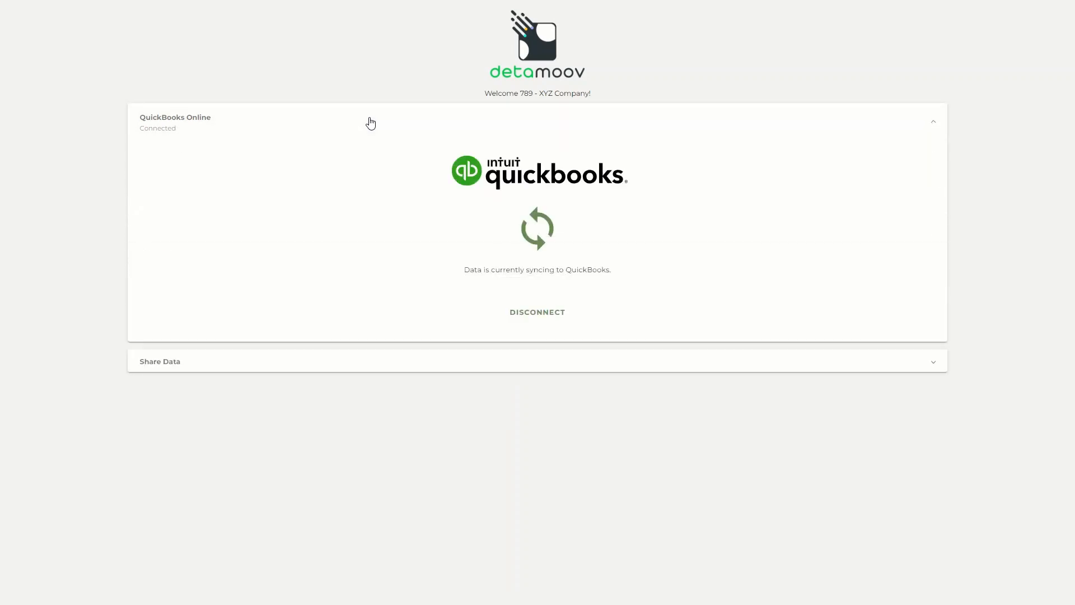